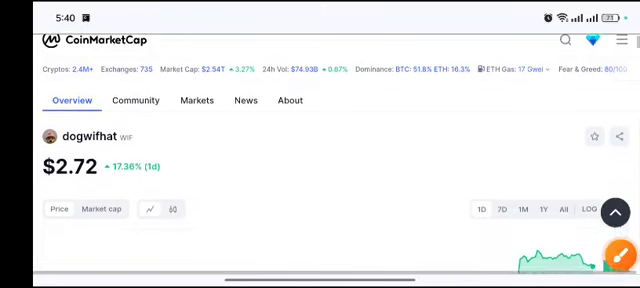
scroll(320, 180, "down", 1)
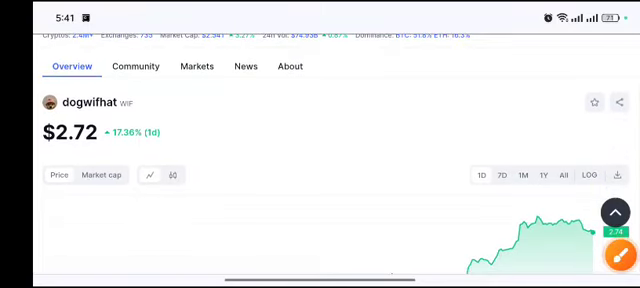
scroll(320, 180, "down", 2)
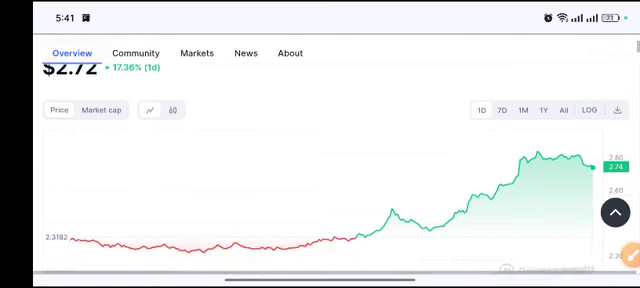
- Circle the green rising part of the chart with the pen, then clear the drawing
left_click(619, 255)
left_click_drag(600, 140, 610, 150)
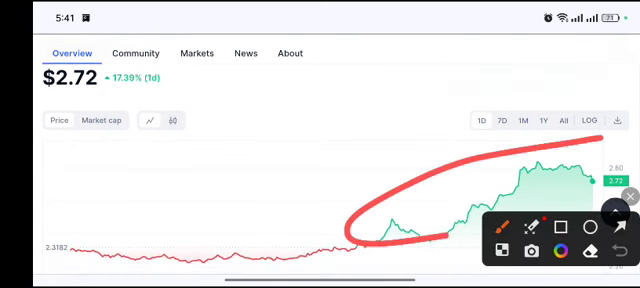
left_click(628, 196)
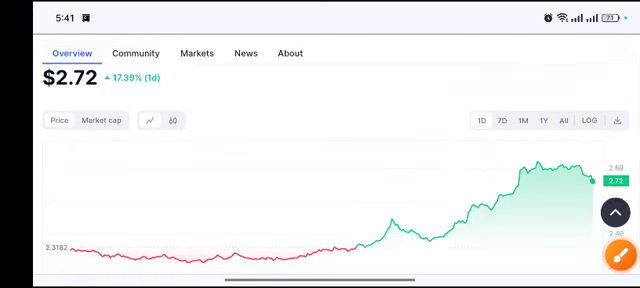
scroll(320, 180, "down", 2)
scroll(320, 180, "down", 1)
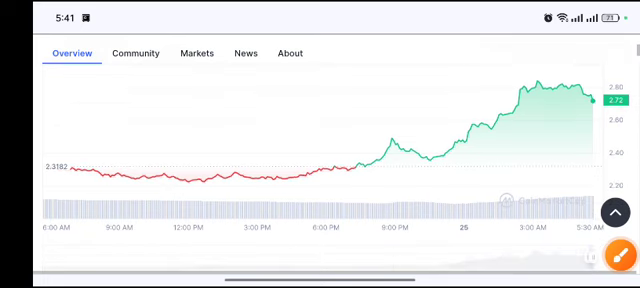
scroll(320, 150, "down", 2)
scroll(320, 150, "down", 1)
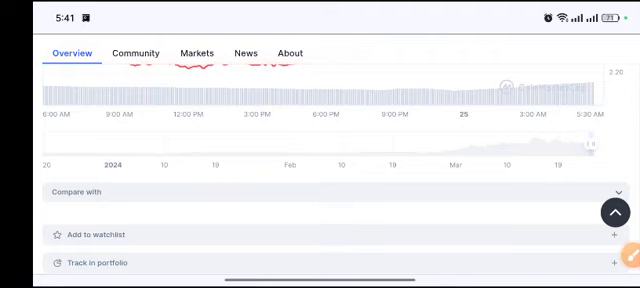
scroll(320, 160, "down", 6)
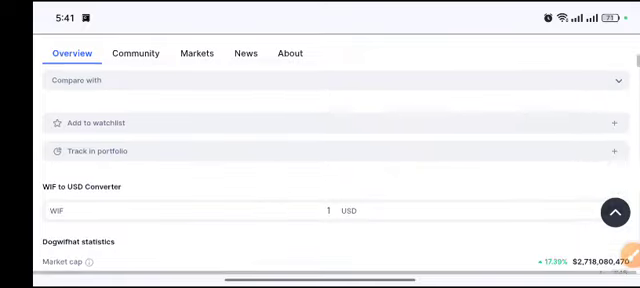
scroll(320, 160, "down", 2)
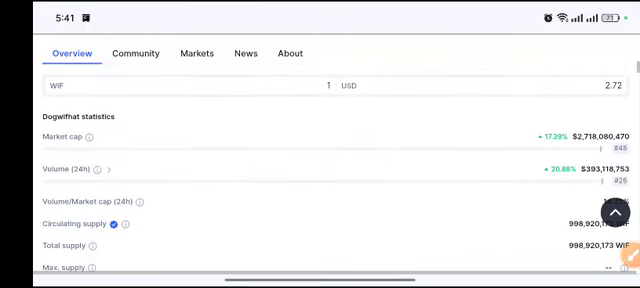
left_click(628, 256)
left_click_drag(605, 95, 600, 185)
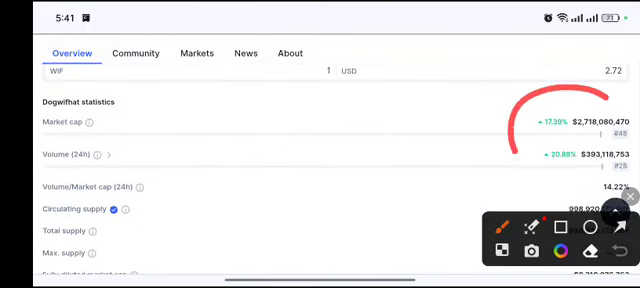
left_click_drag(310, 235, 515, 175)
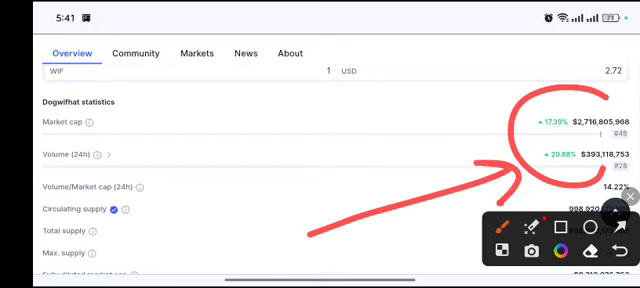
left_click(630, 194)
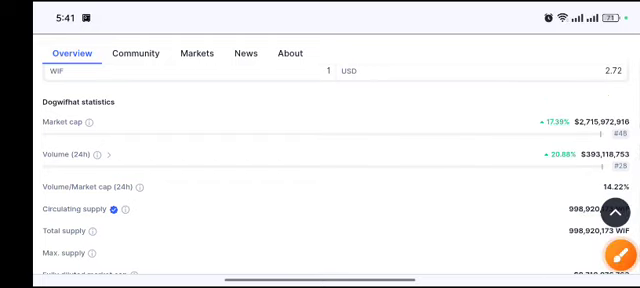
left_click(619, 255)
left_click_drag(595, 100, 615, 135)
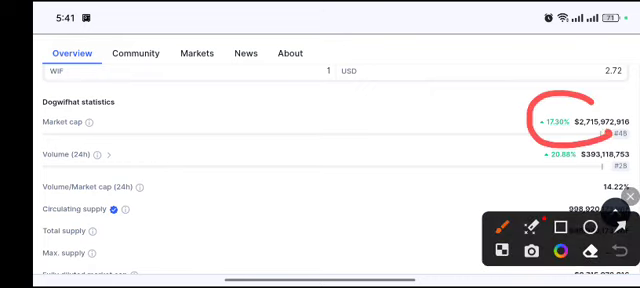
left_click(630, 194)
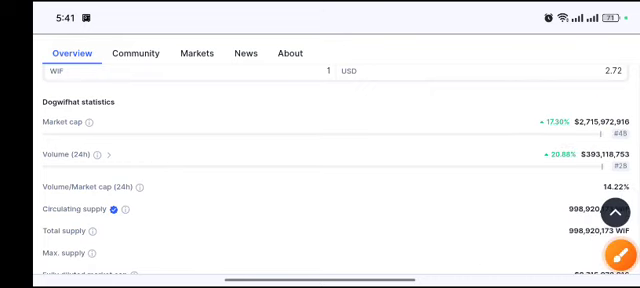
scroll(320, 160, "up", 5)
scroll(320, 160, "up", 5)
scroll(320, 160, "up", 3)
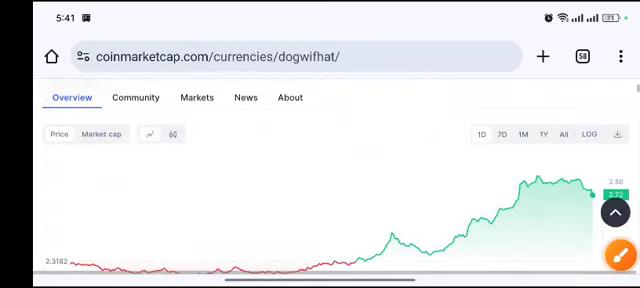
scroll(320, 160, "down", 3)
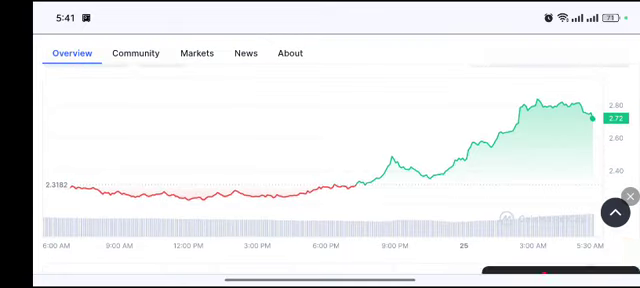
- Circle the chart line near 6:00 PM, add a stroke toward the green rise, then clear both
left_click(619, 255)
mouse_move(335, 155)
left_mouse_down()
mouse_move(365, 185)
mouse_move(465, 148)
left_mouse_up()
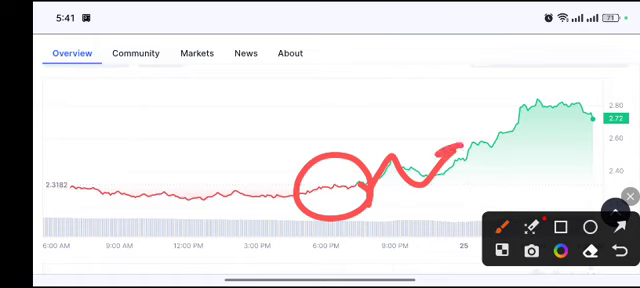
left_click_drag(345, 186, 478, 182)
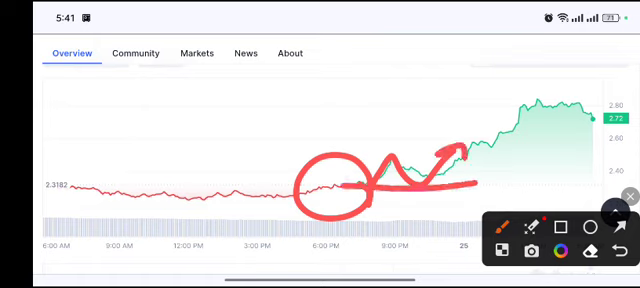
left_click(628, 196)
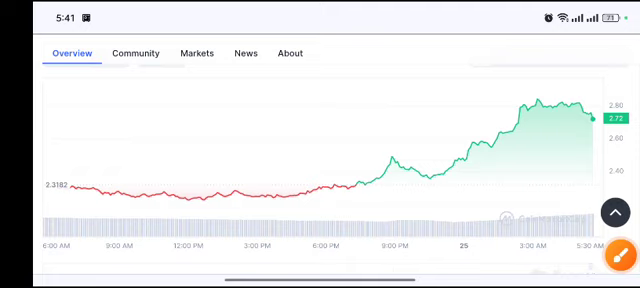
- Circle the chart's dip and trace the green rise, then erase those strokes
left_click(622, 256)
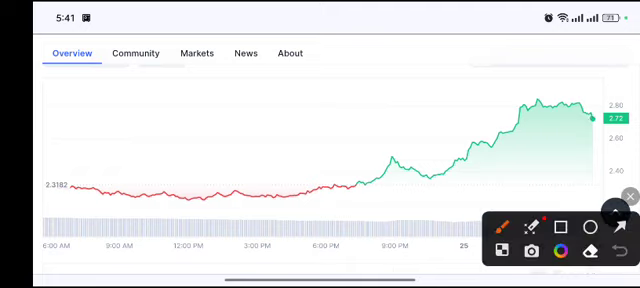
mouse_move(410, 210)
left_mouse_down()
mouse_move(498, 195)
mouse_move(500, 185)
left_mouse_up()
mouse_move(440, 185)
left_mouse_down()
mouse_move(580, 120)
mouse_move(615, 95)
mouse_move(605, 90)
left_mouse_up()
left_click(628, 196)
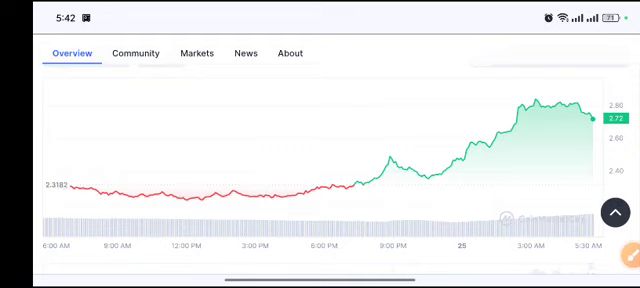
scroll(320, 150, "up", 3)
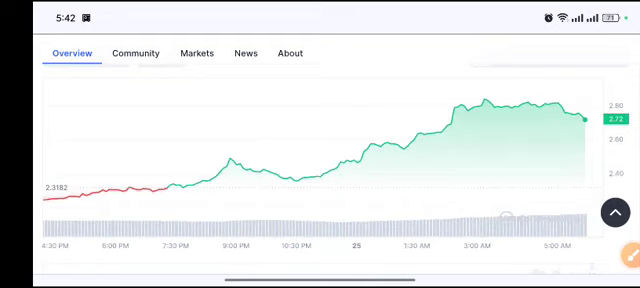
scroll(320, 150, "up", 3)
scroll(320, 150, "down", 1)
scroll(320, 150, "down", 1)
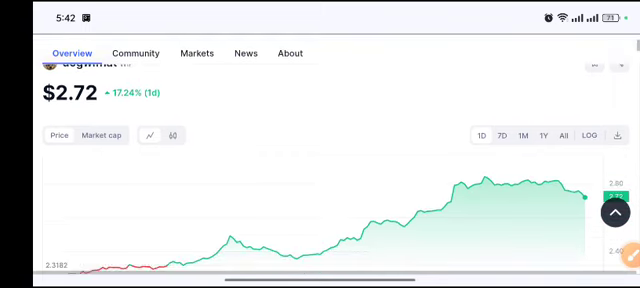